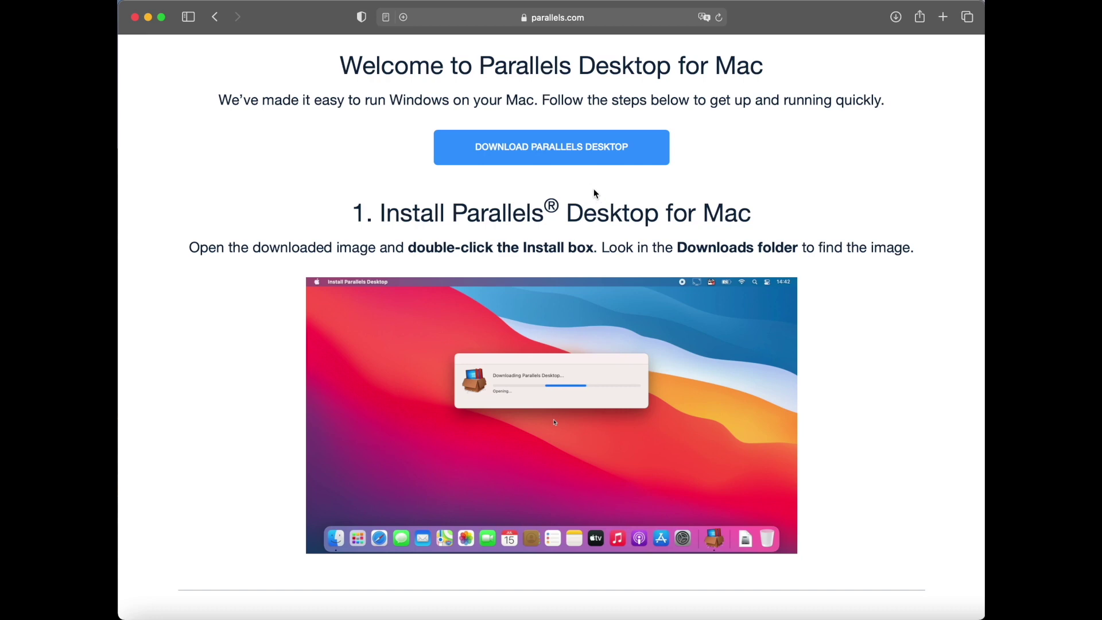
Step: Start the Parallels Desktop download from the parallels.com welcome page
left_click(574, 161)
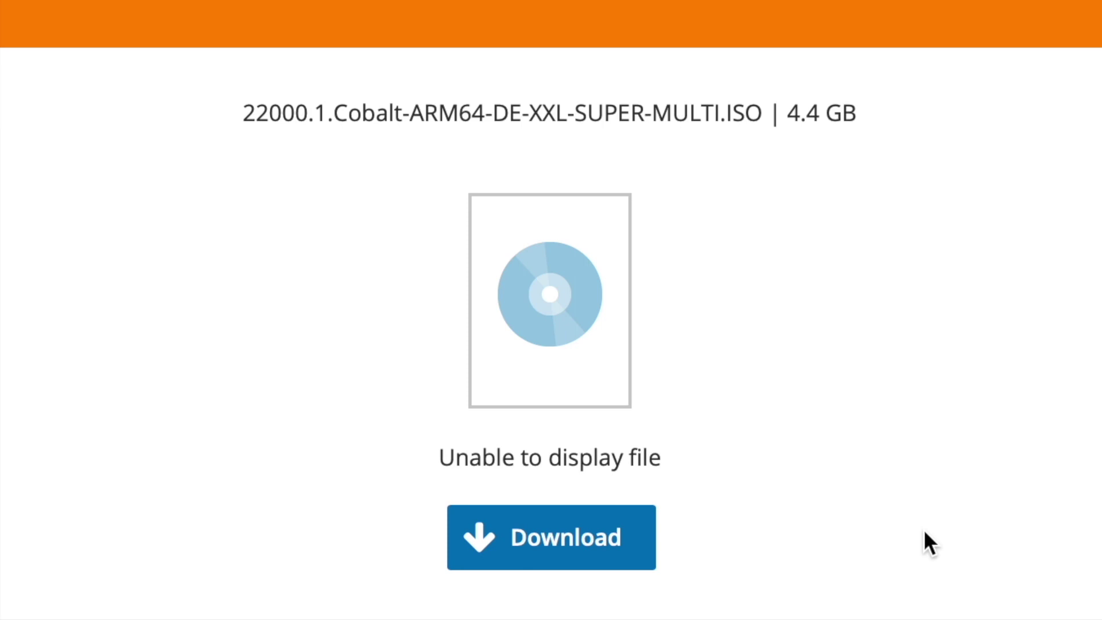
Step: Download the 22000.1 Cobalt ARM64 Windows 11 ISO from the HiDrive Share page
left_click(602, 549)
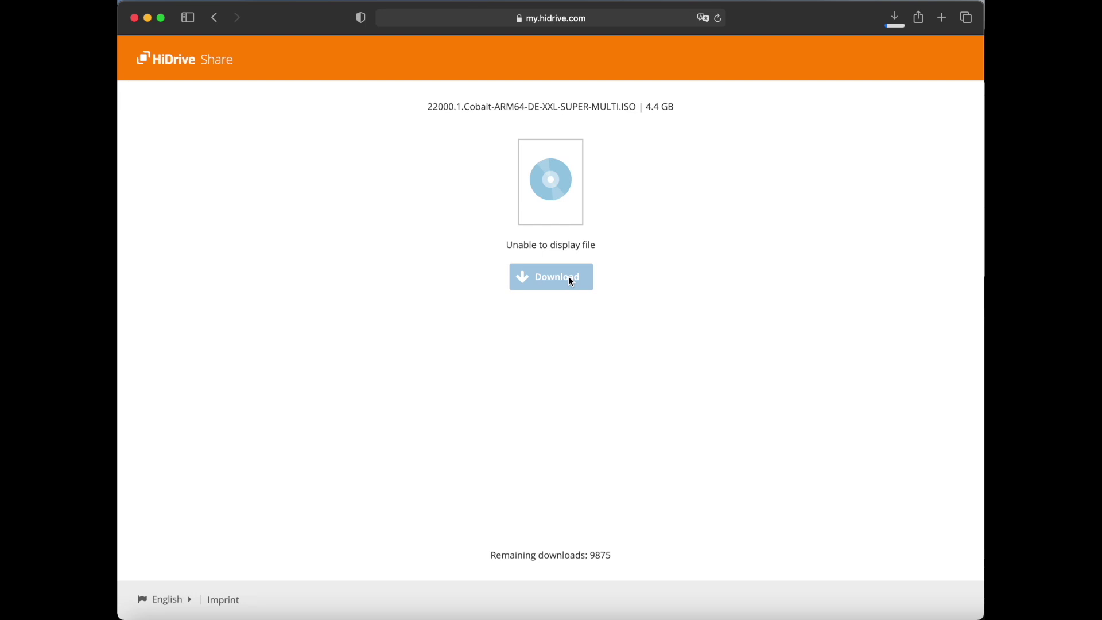
left_click(570, 280)
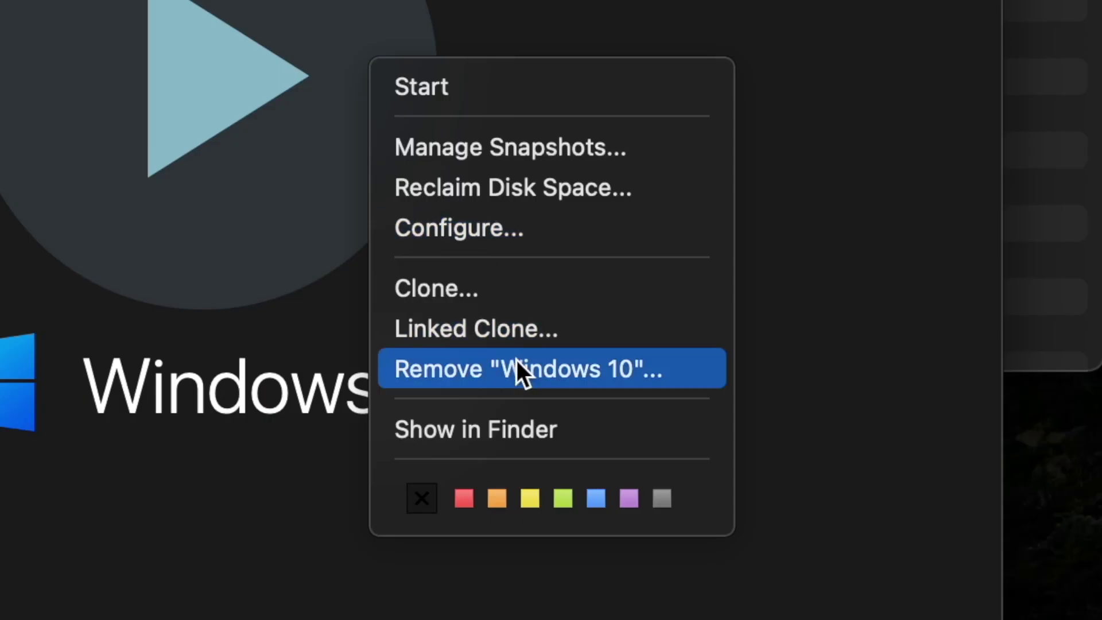
Step: Trash the old Windows 10 machine, empty the Bin, and return to the Installation Assistant
left_click(634, 359)
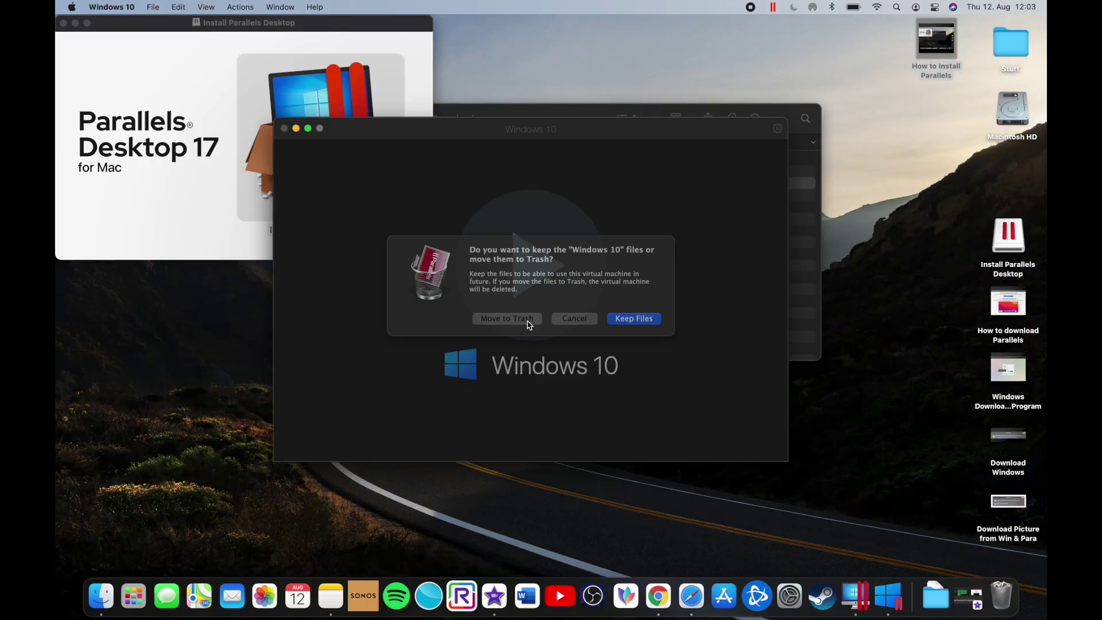
left_click(532, 399)
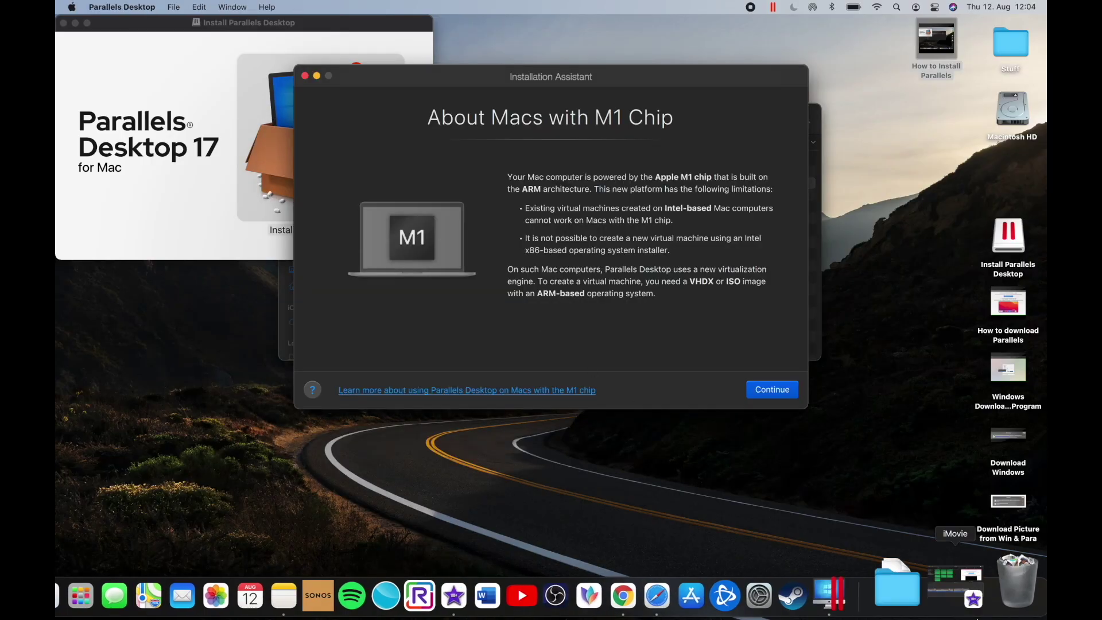
right_click(1010, 573)
left_click(582, 81)
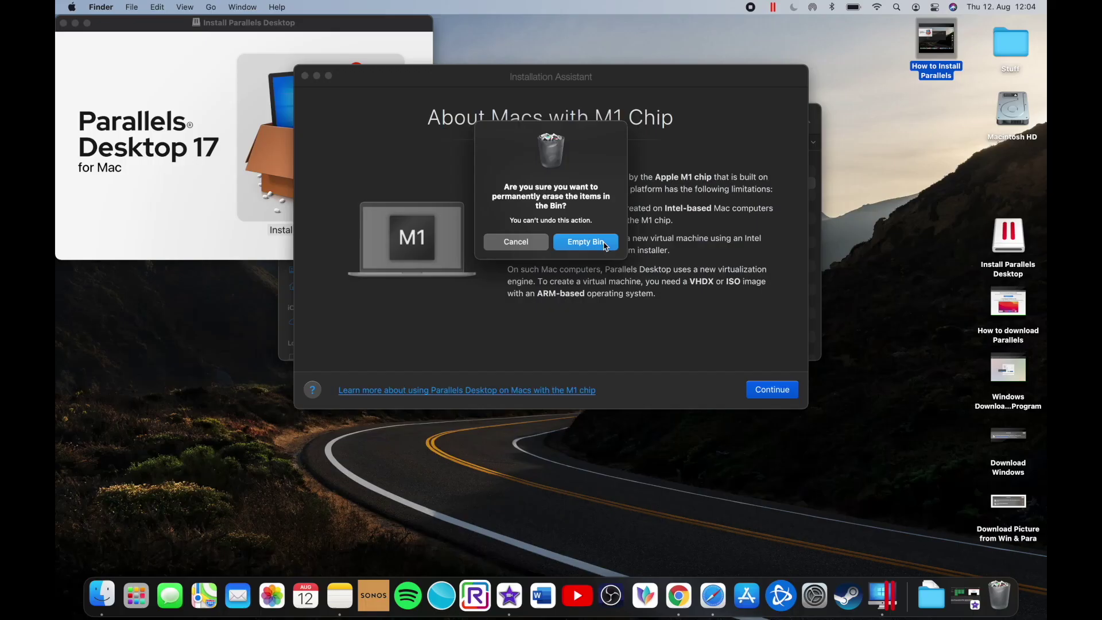
left_click(601, 243)
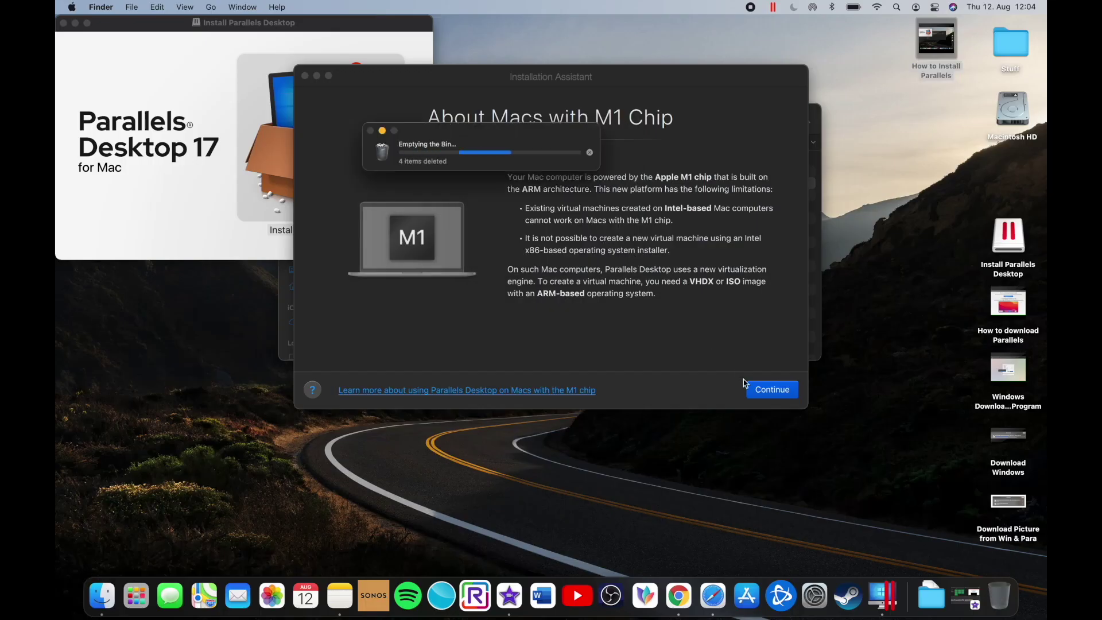
left_click(698, 339)
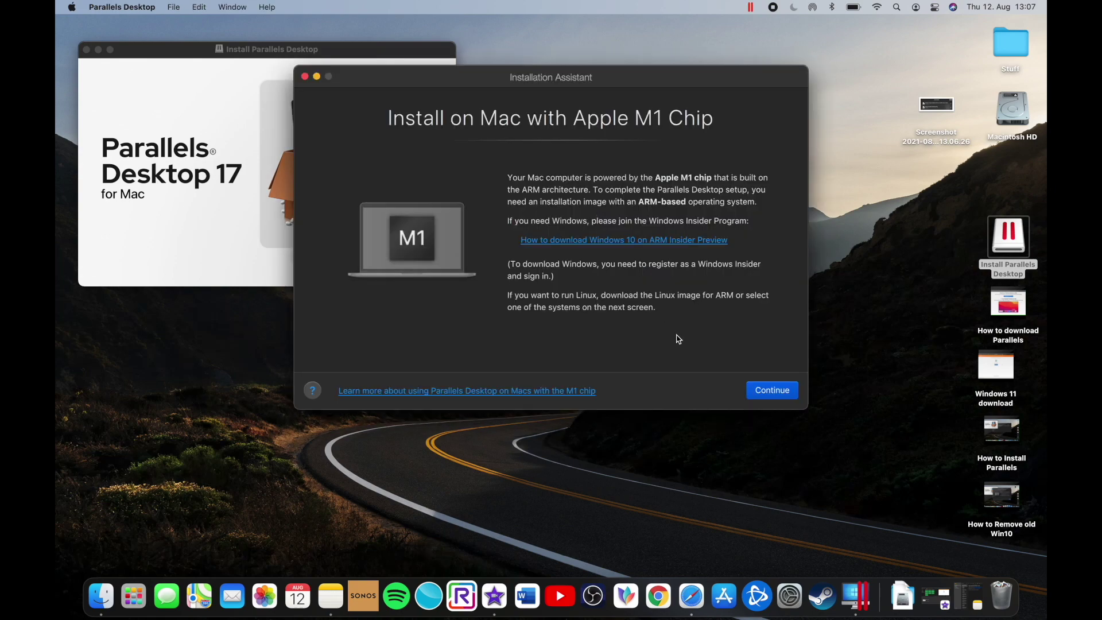
Step: Continue past the Apple M1 notice and choose to install Windows from an image file
left_click(767, 389)
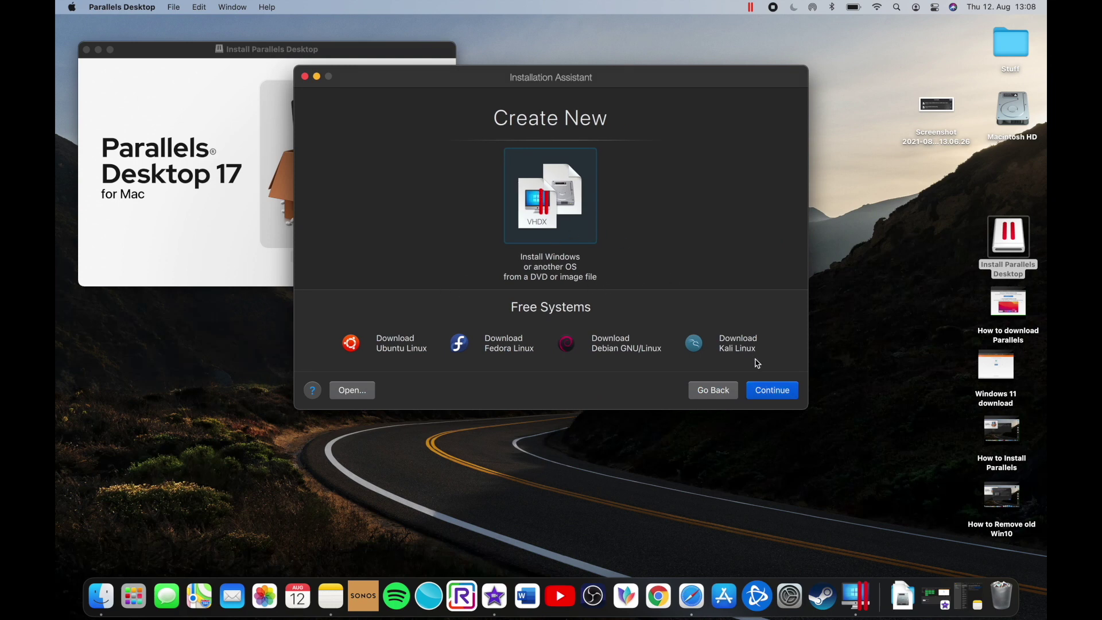
left_click(779, 386)
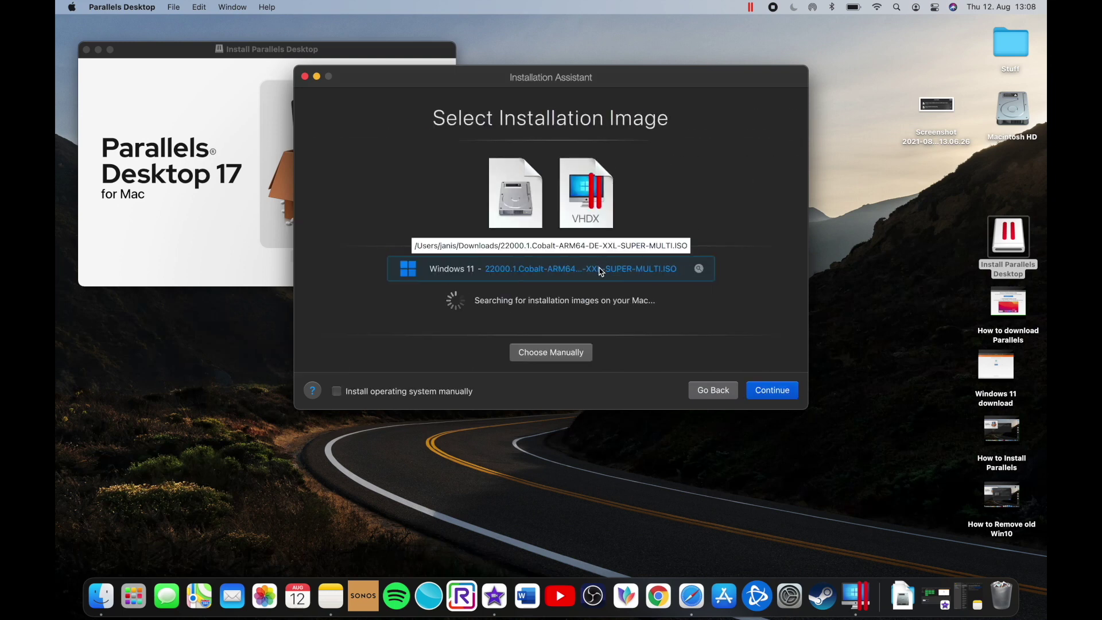
Step: Accept the detected Windows 11 ARM64 ISO and select the Windows 11 Enterprise edition
left_click(789, 392)
left_click(582, 243)
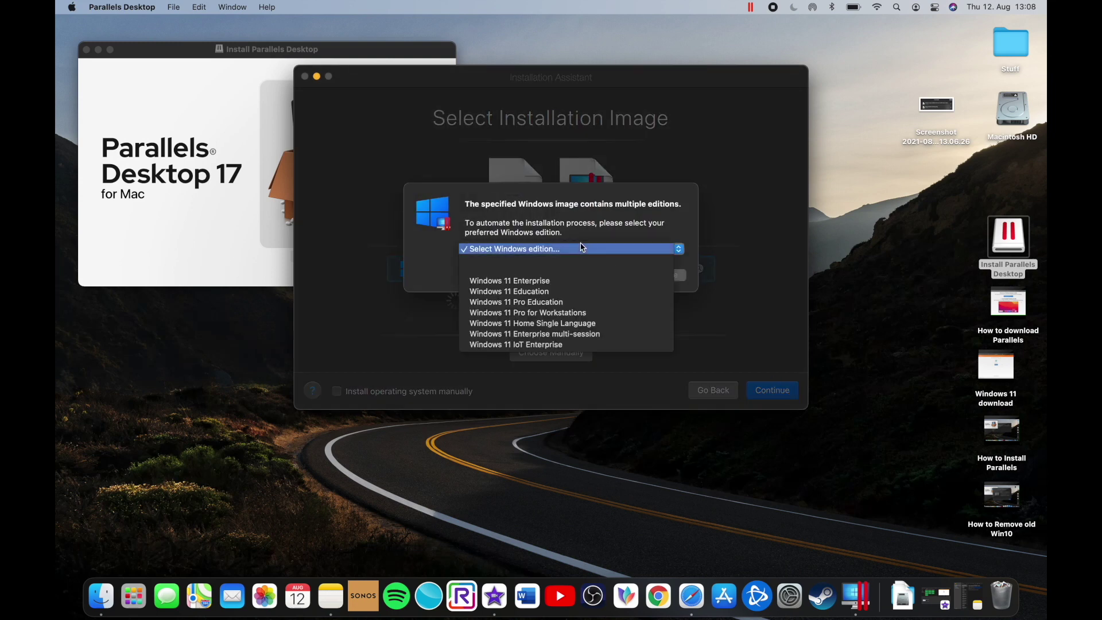
left_click(563, 281)
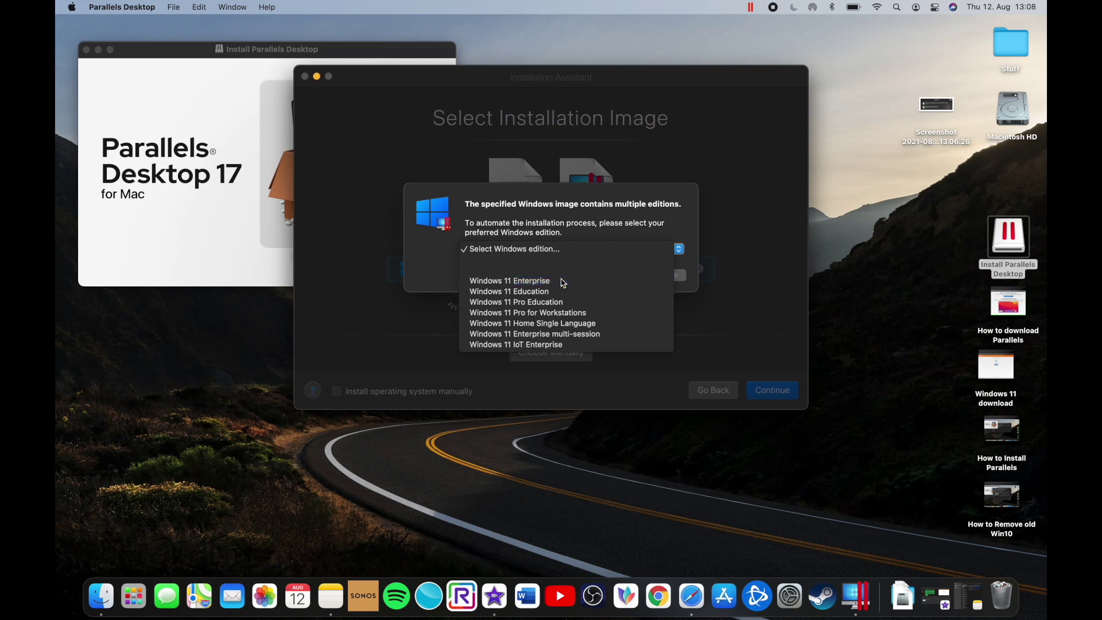
left_click(675, 275)
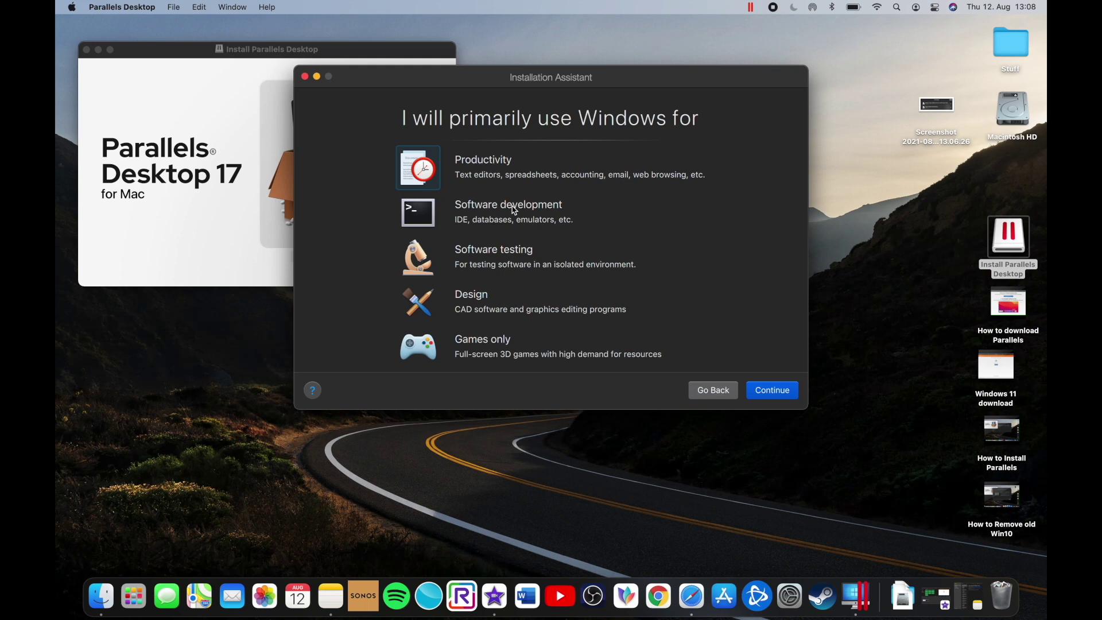
Step: Choose a usage profile and create the virtual machine named Windows 11
left_click(478, 343)
left_click(772, 390)
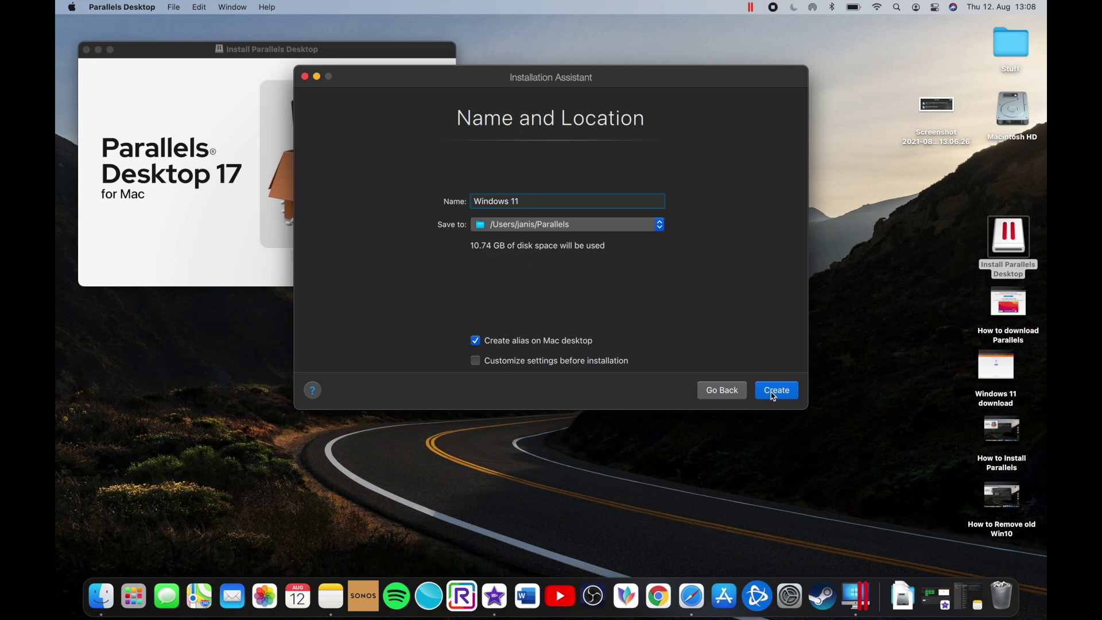
left_click(773, 396)
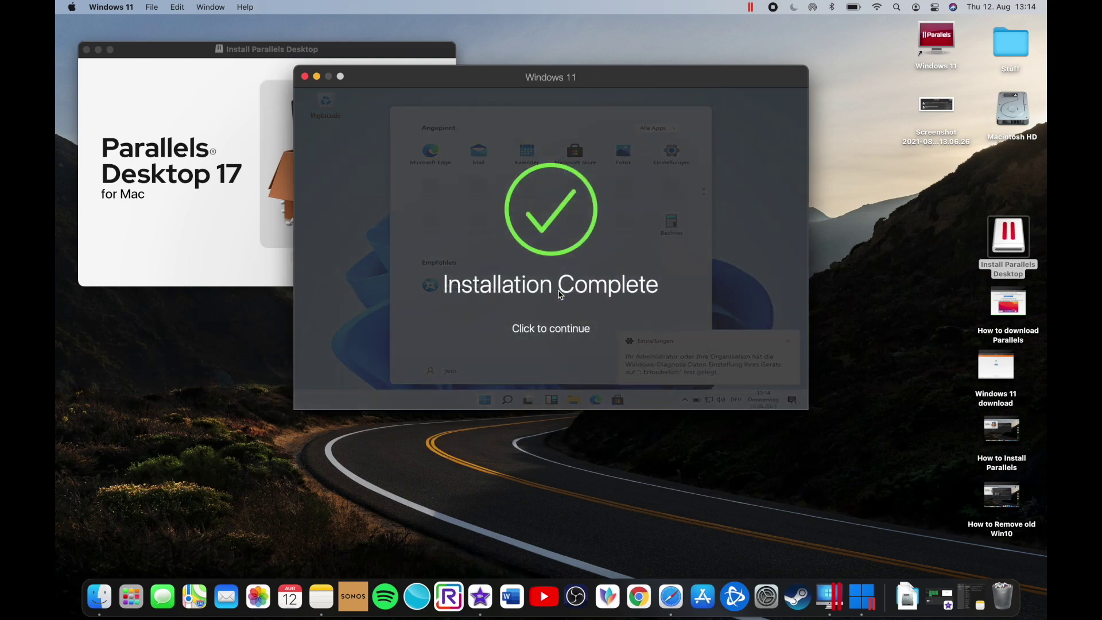
Step: Dismiss Installation Complete and start the 14-day Parallels Desktop free trial
left_click(560, 332)
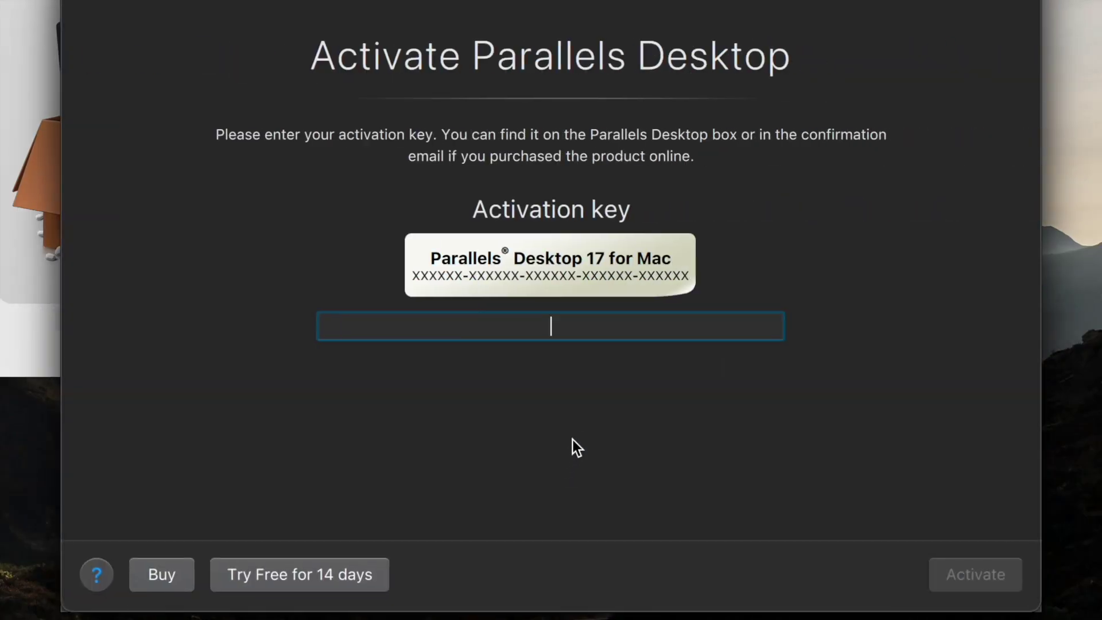
left_click(316, 573)
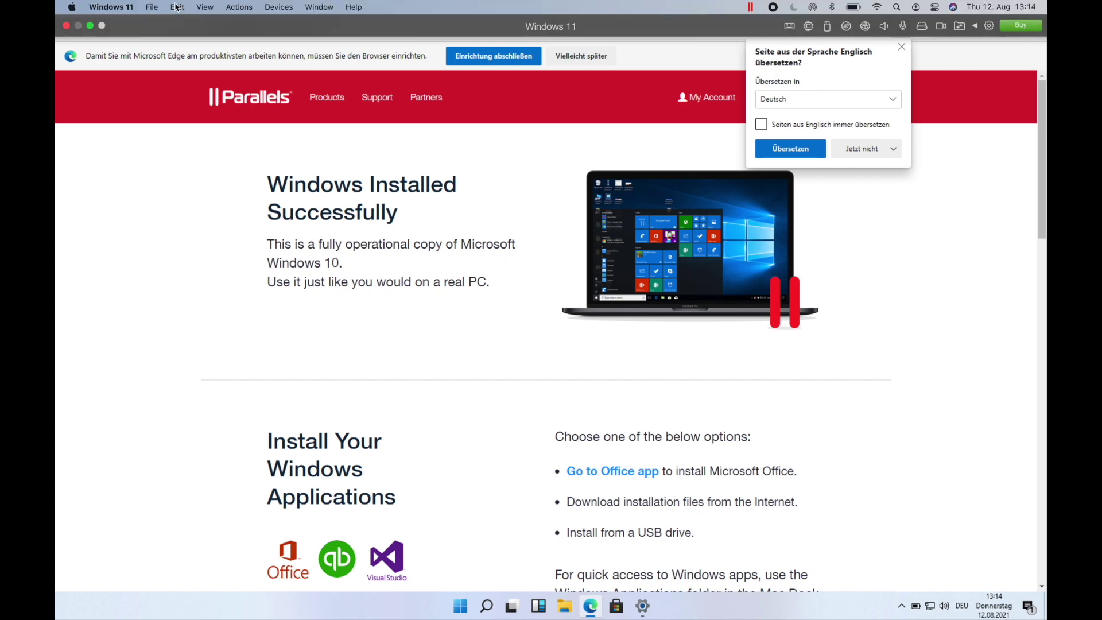
Step: Close the welcome browser window and open the Sprache settings by searching 'sprache'
left_click(1013, 5)
left_click(1033, 8)
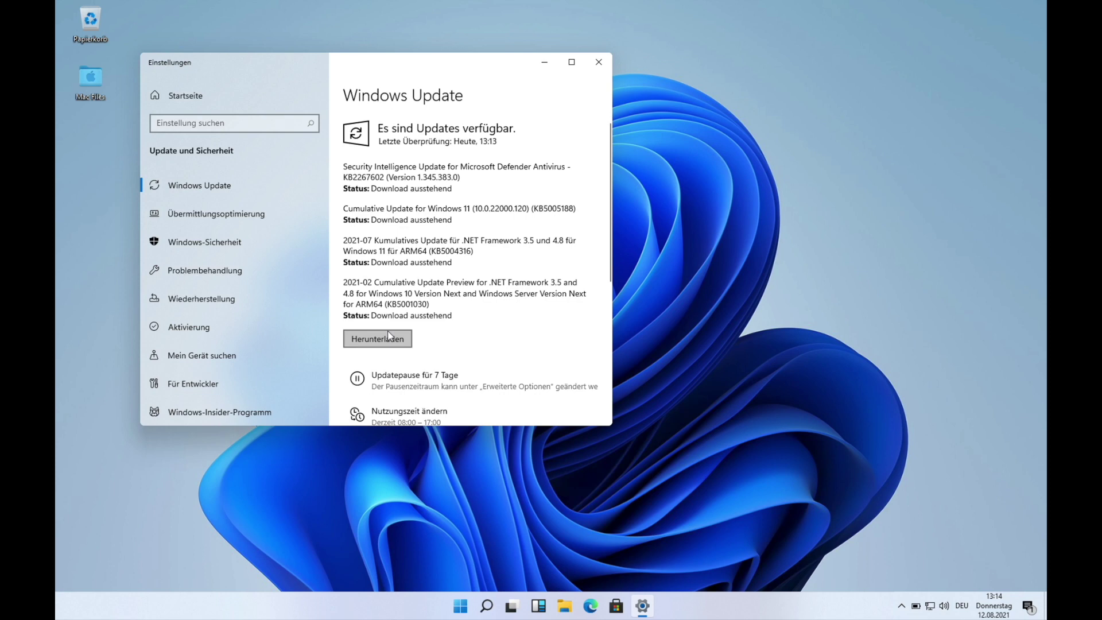
left_click(233, 127)
type("sprache")
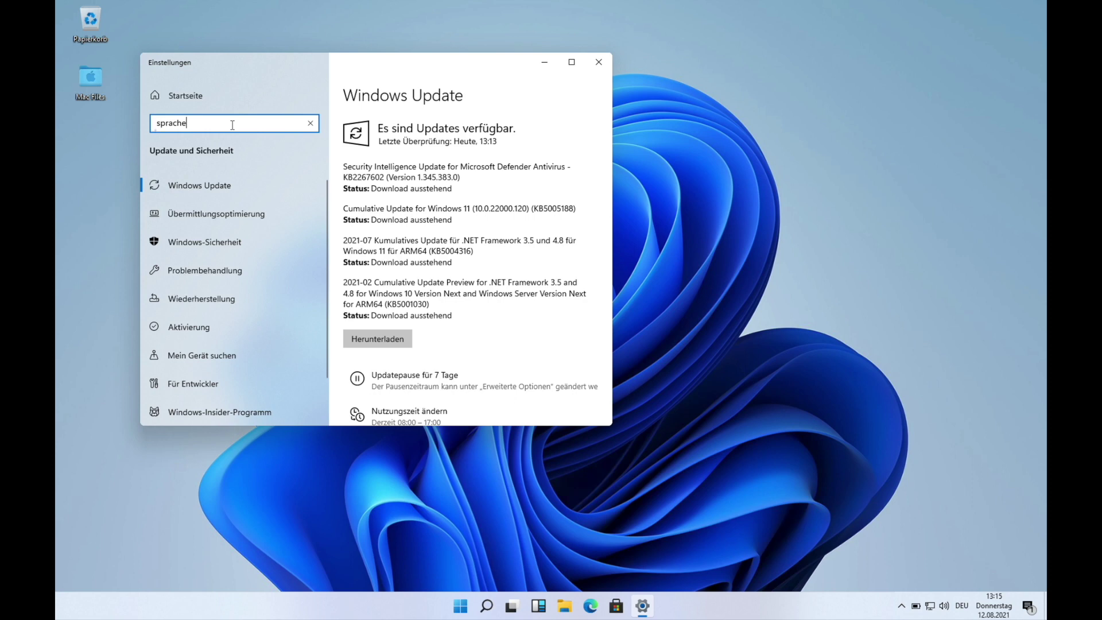
key("Return")
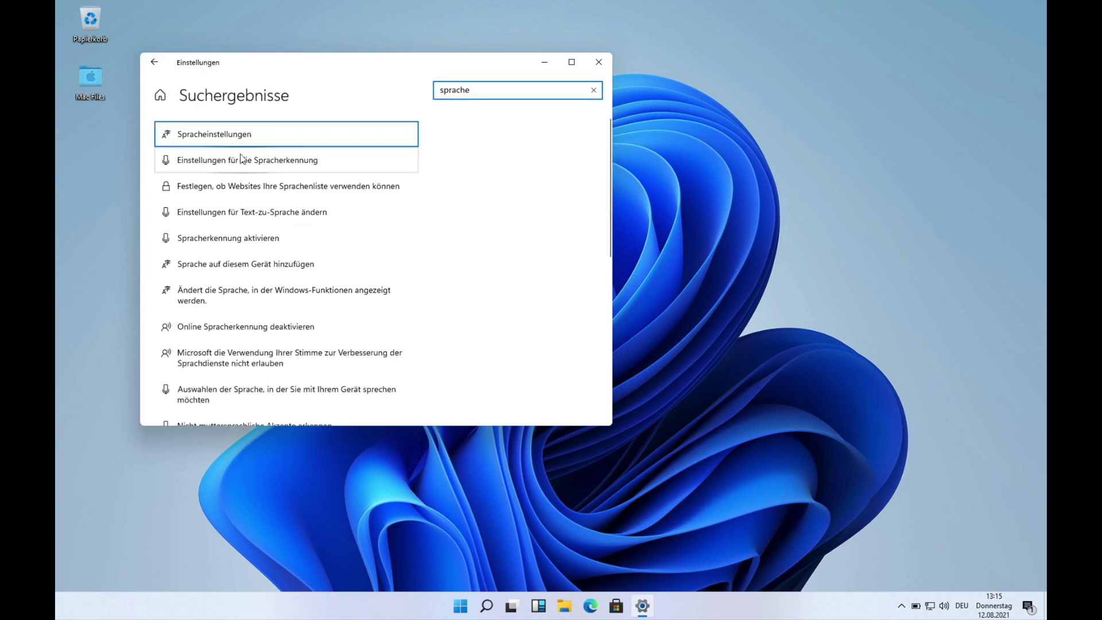
left_click(241, 134)
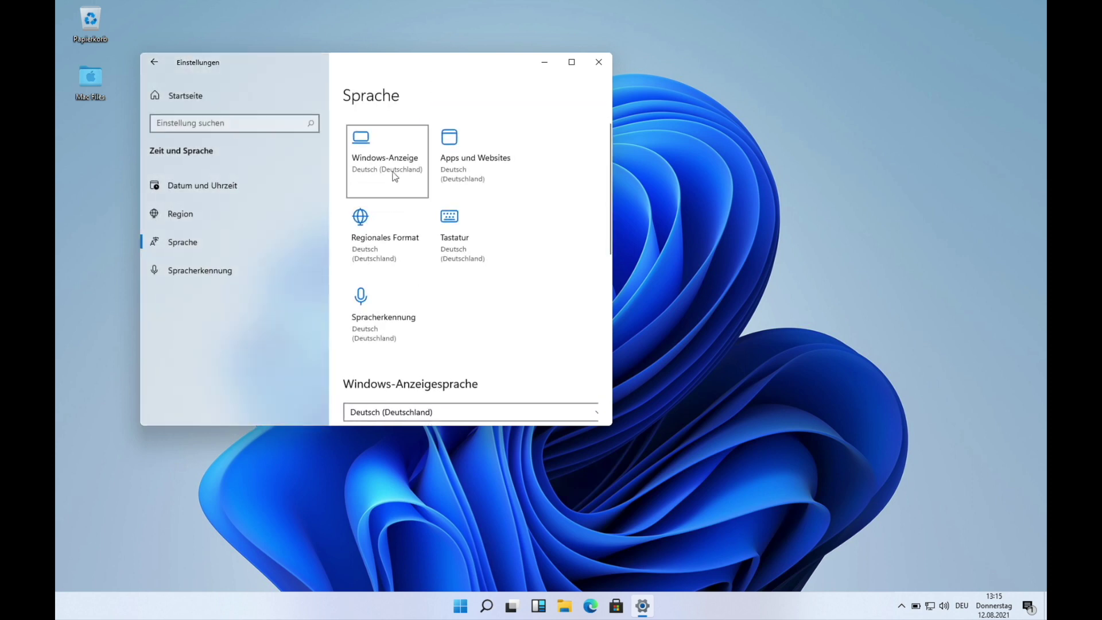
Step: Check the Windows-Anzeigesprache list, then enlarge the Settings window to show preferred languages
scroll(422, 287, "down", 1)
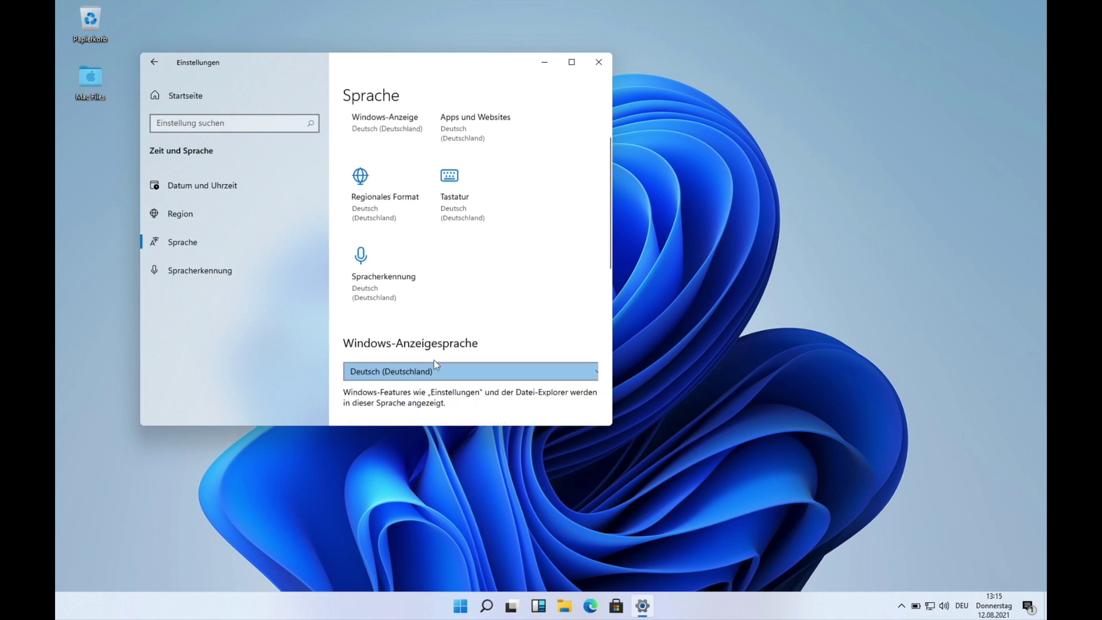
left_click(433, 376)
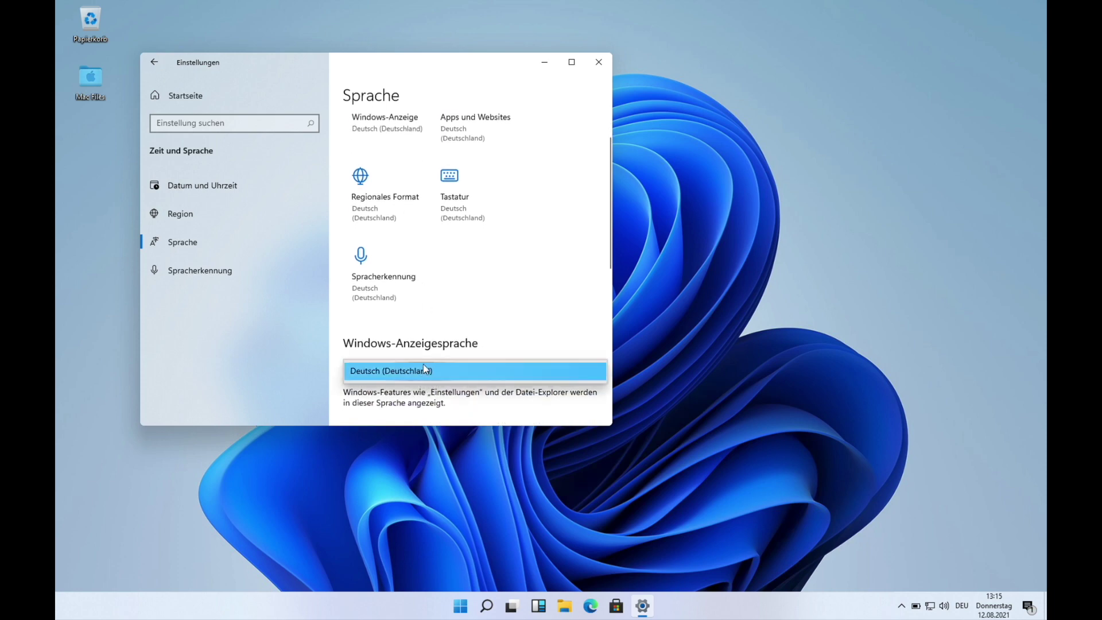
left_click(423, 370)
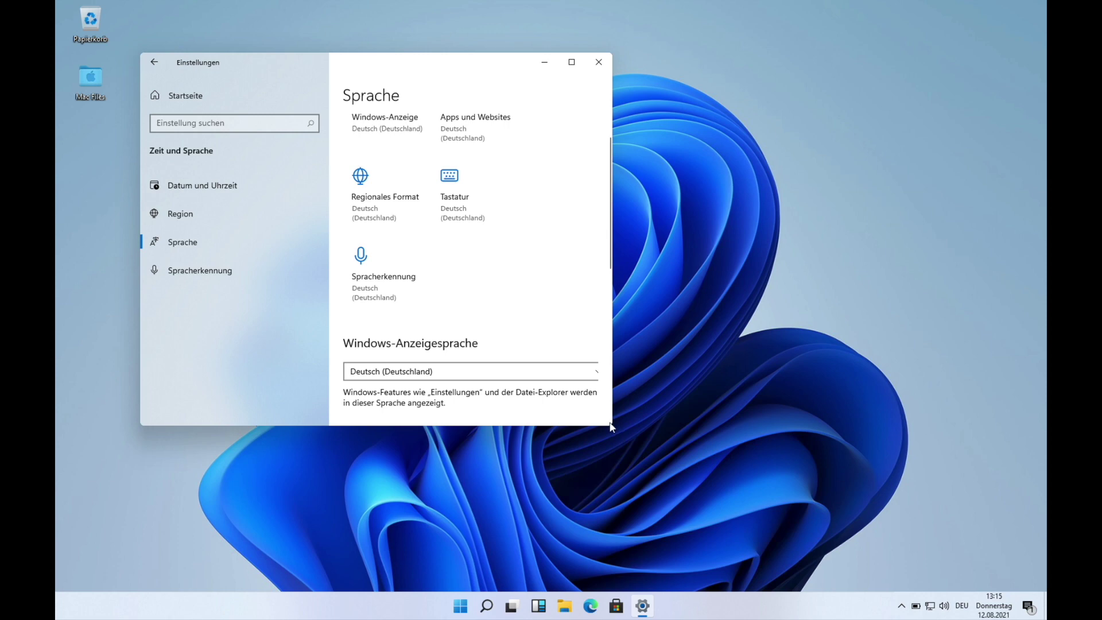
left_click_drag(610, 427, 694, 485)
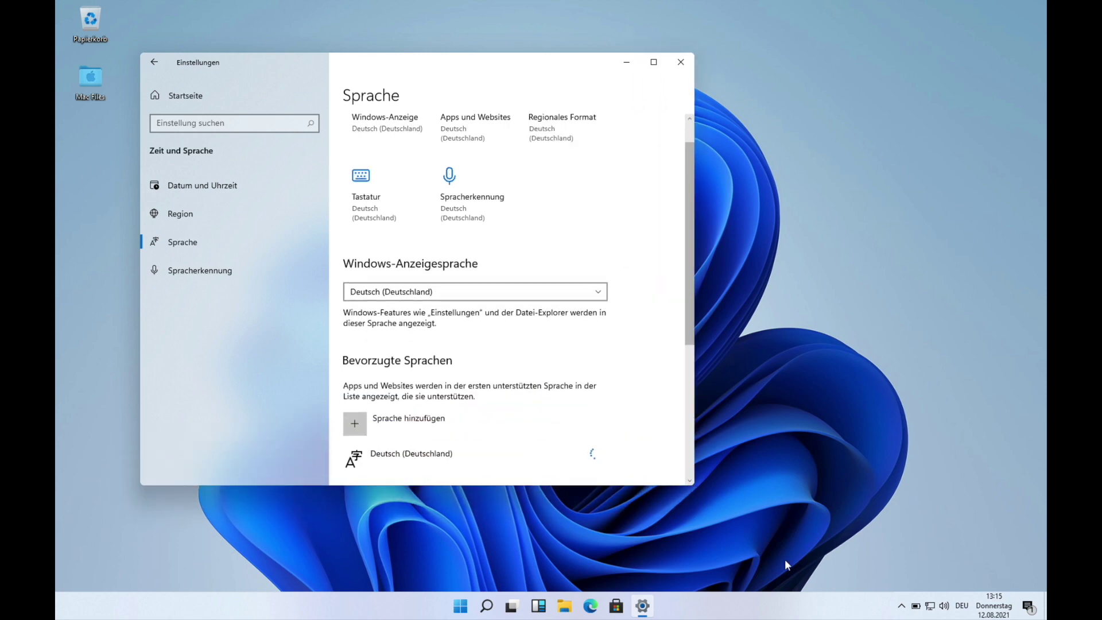
Step: Install English (United States) and set it as the Windows display language
left_click(436, 421)
type("engl")
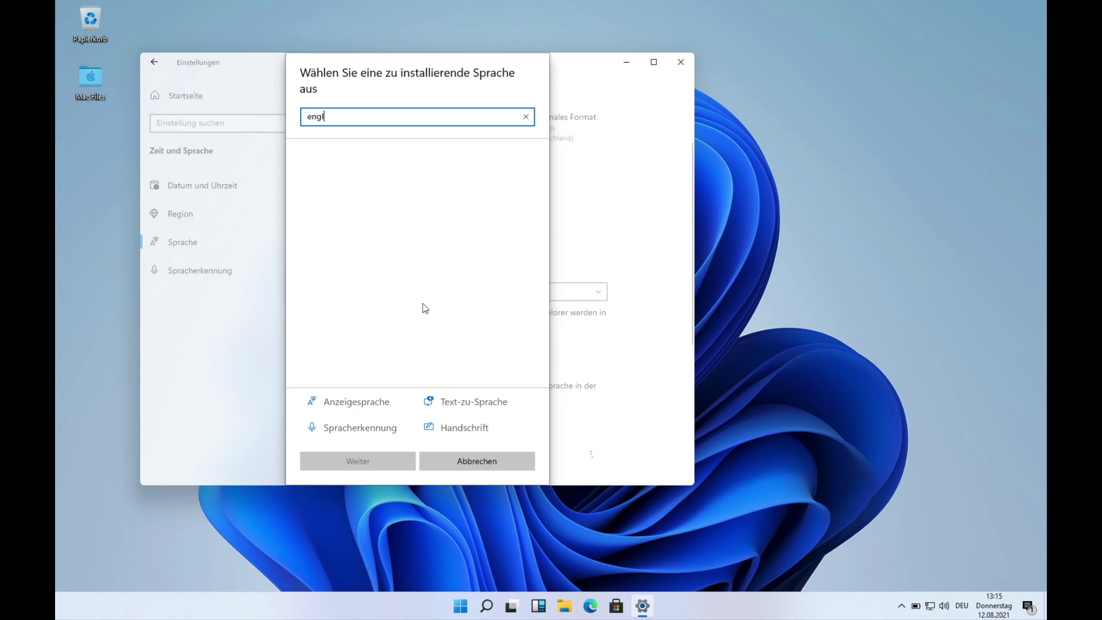
type("i")
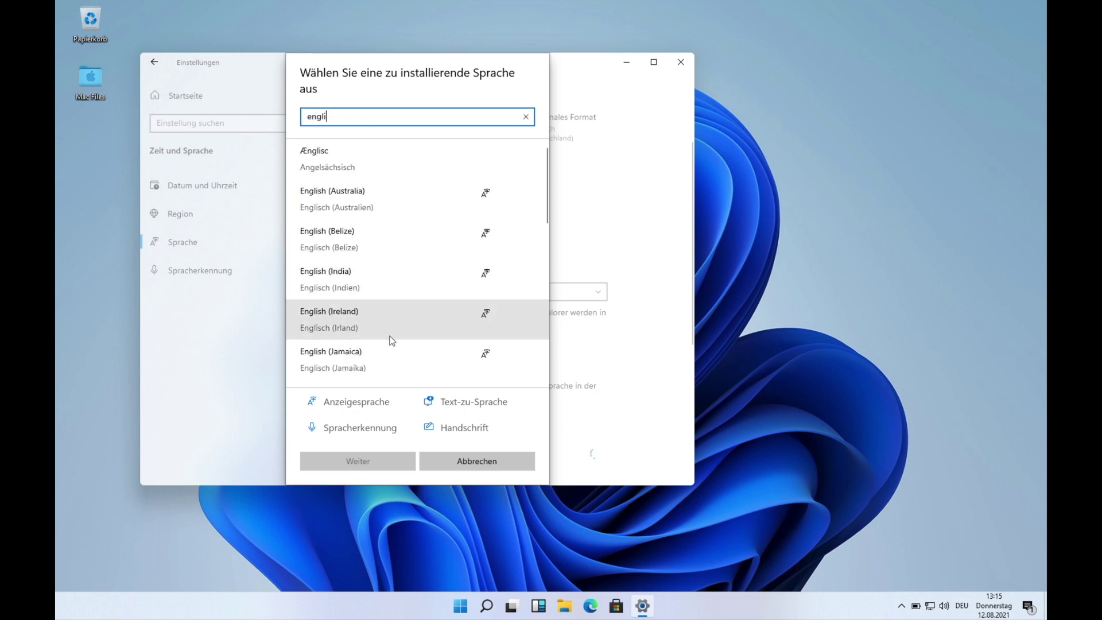
type("sh")
scroll(392, 341, "down", 5)
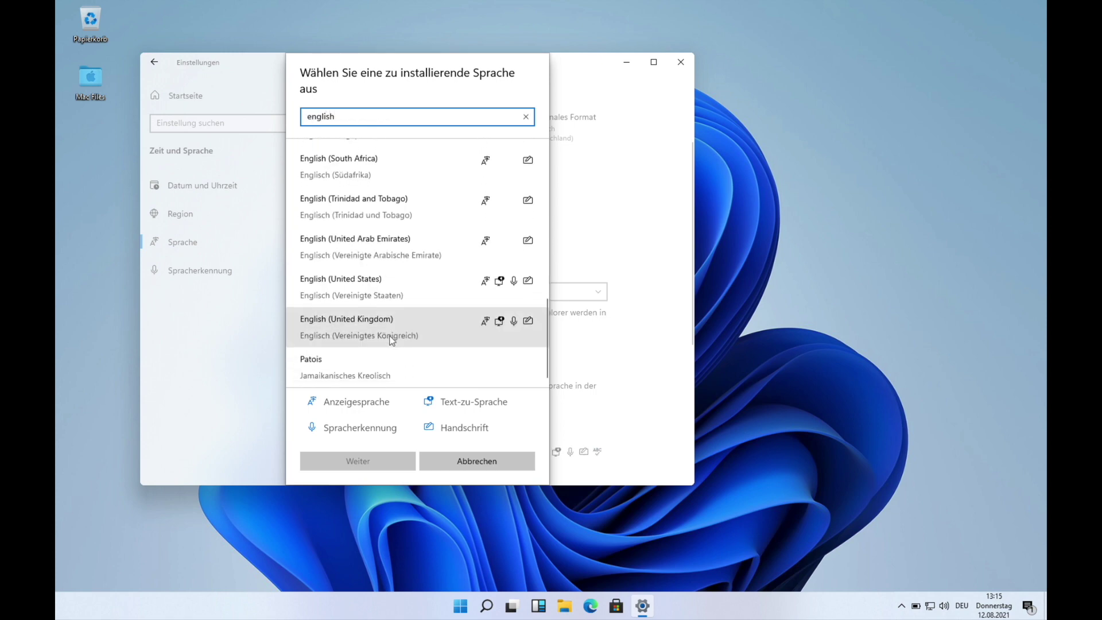
left_click(383, 284)
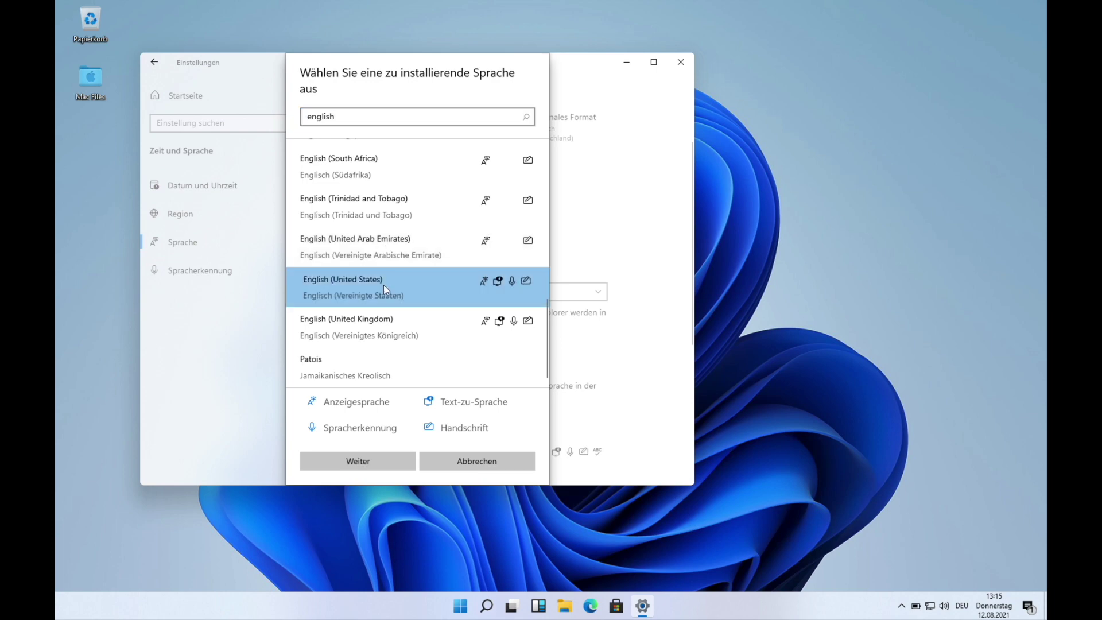
left_click(389, 468)
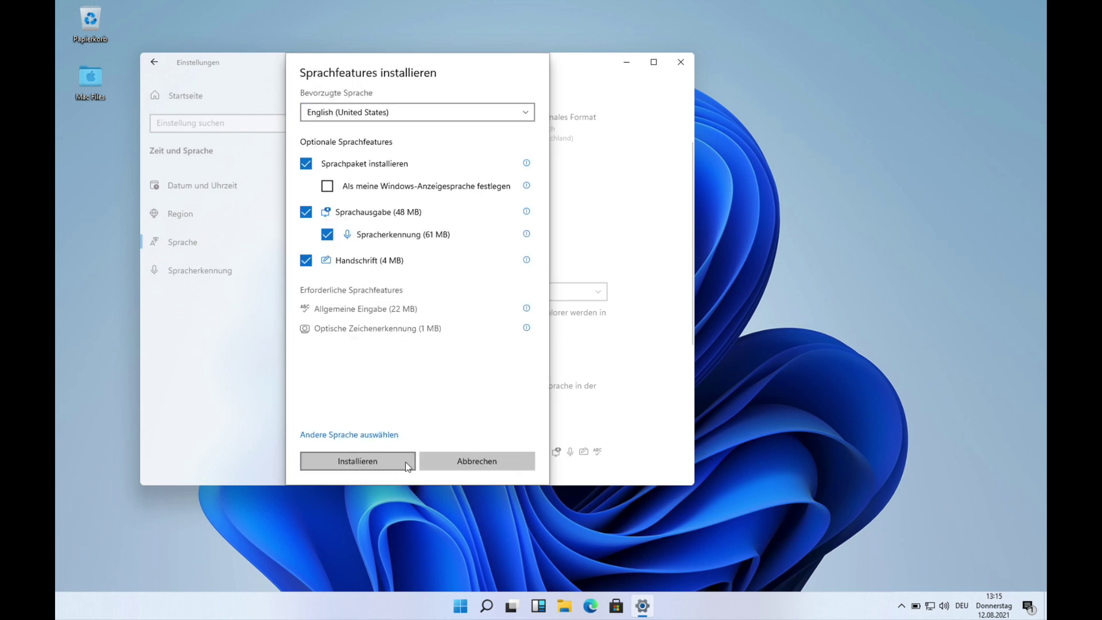
left_click(400, 186)
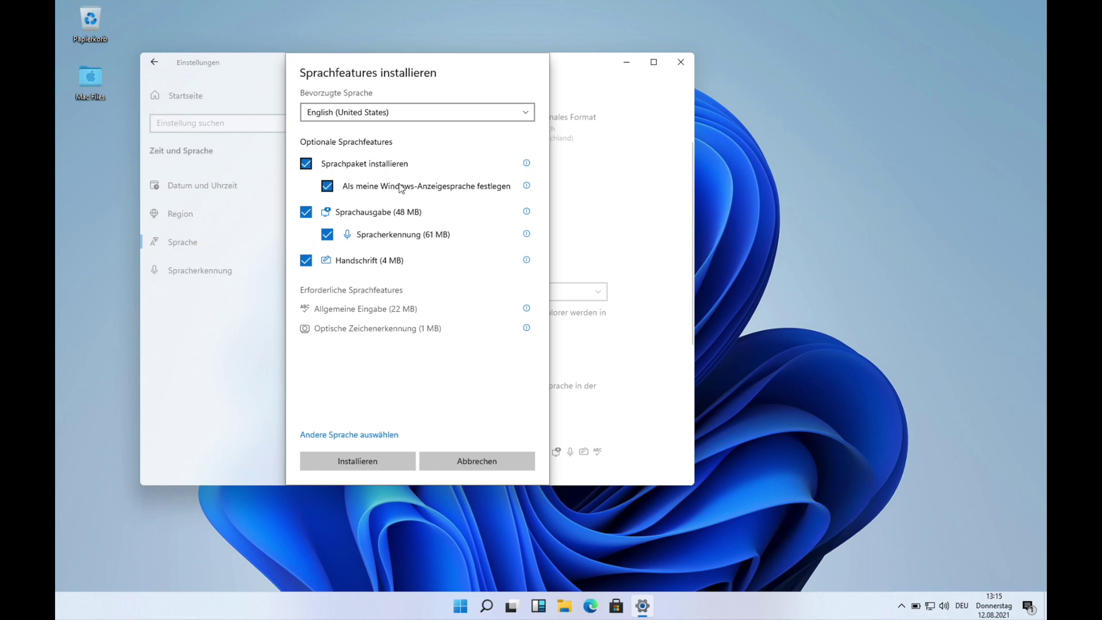
left_click(381, 462)
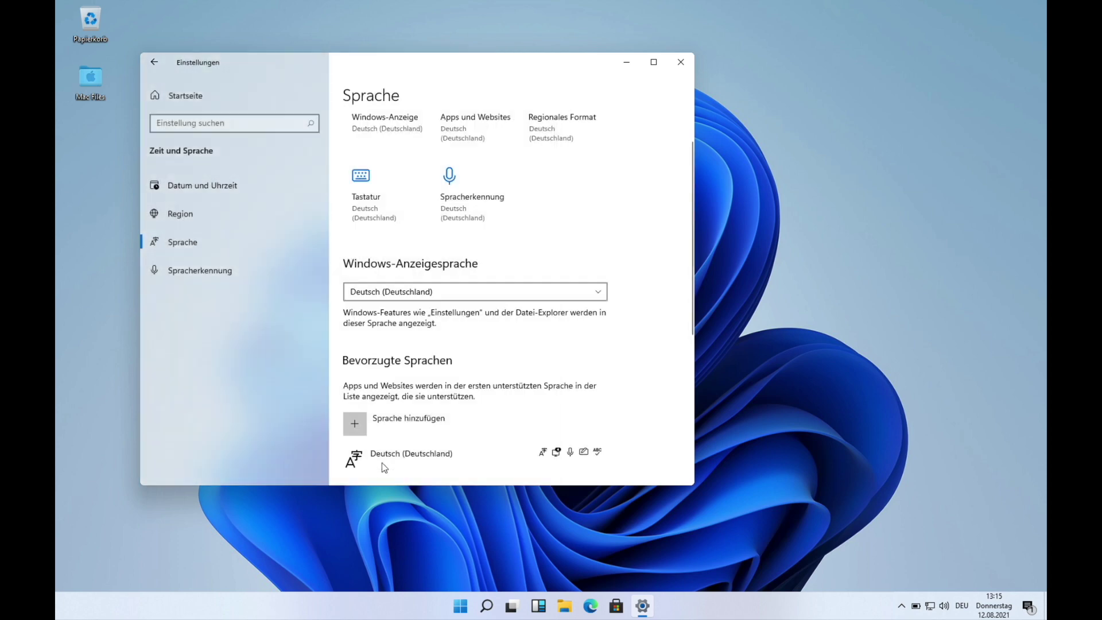
scroll(478, 391, "down", 2)
scroll(480, 393, "down", 2)
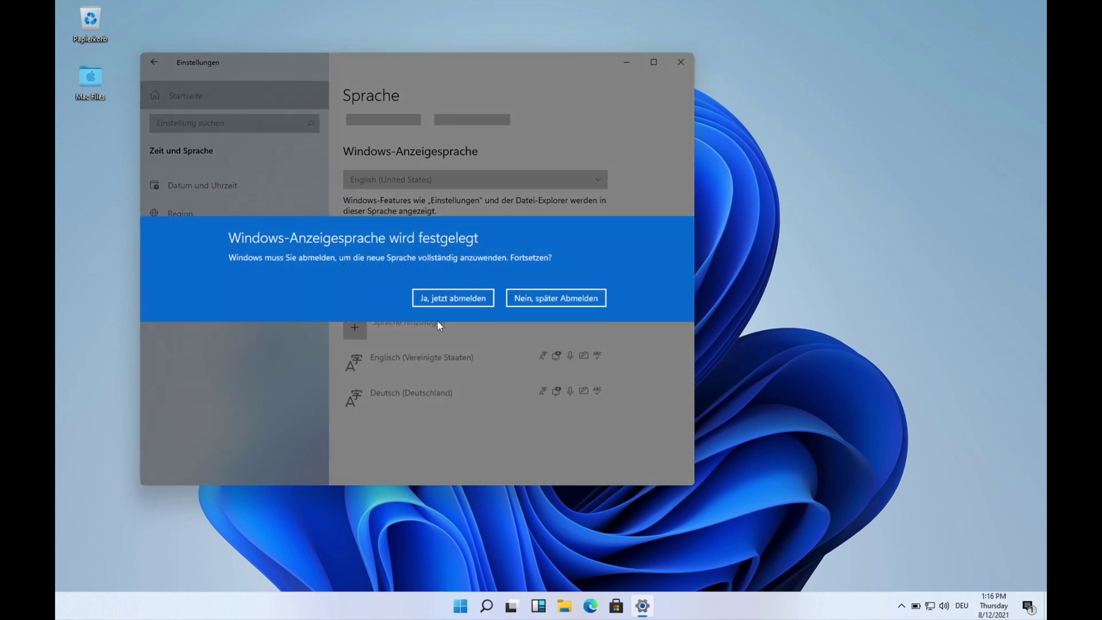
Step: Sign out with 'Ja, jetzt abmelden' and sign back in to the English desktop
left_click(447, 298)
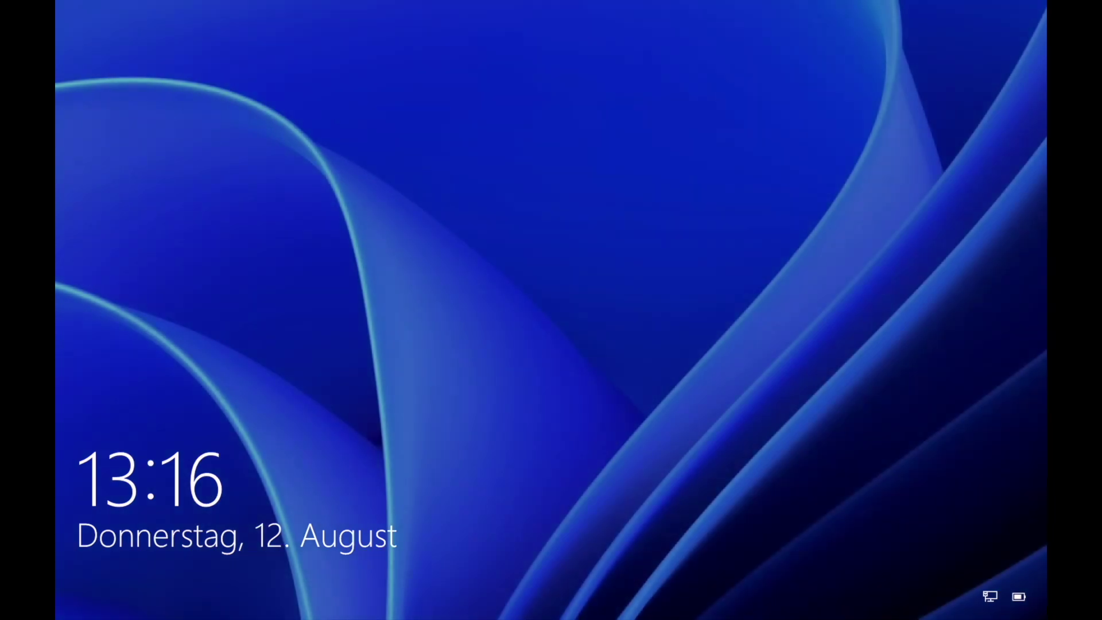
key("space")
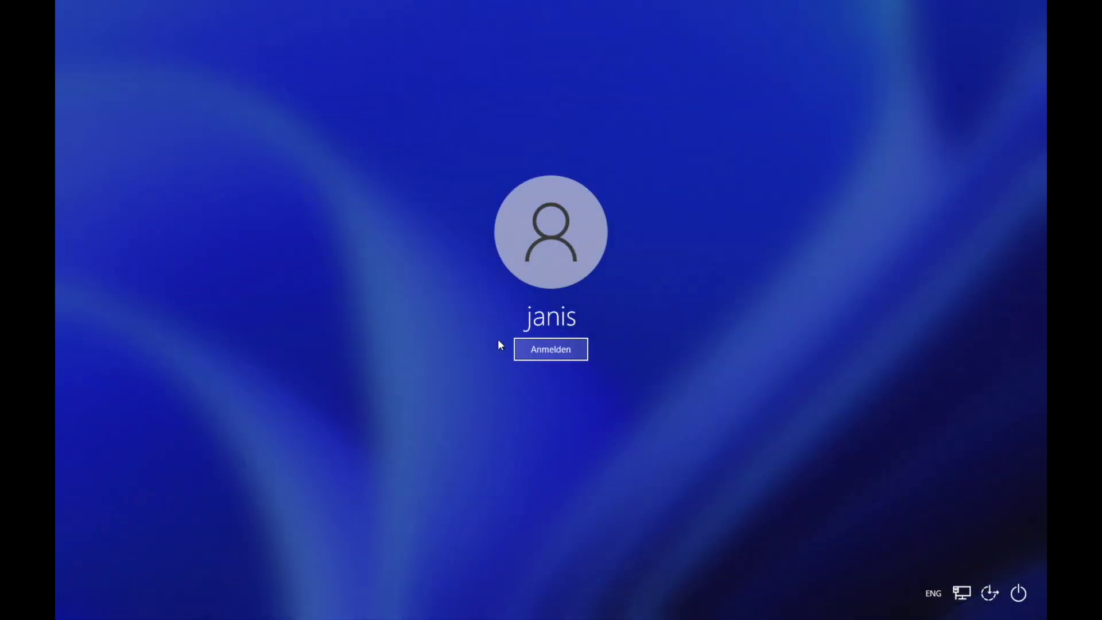
left_click(566, 358)
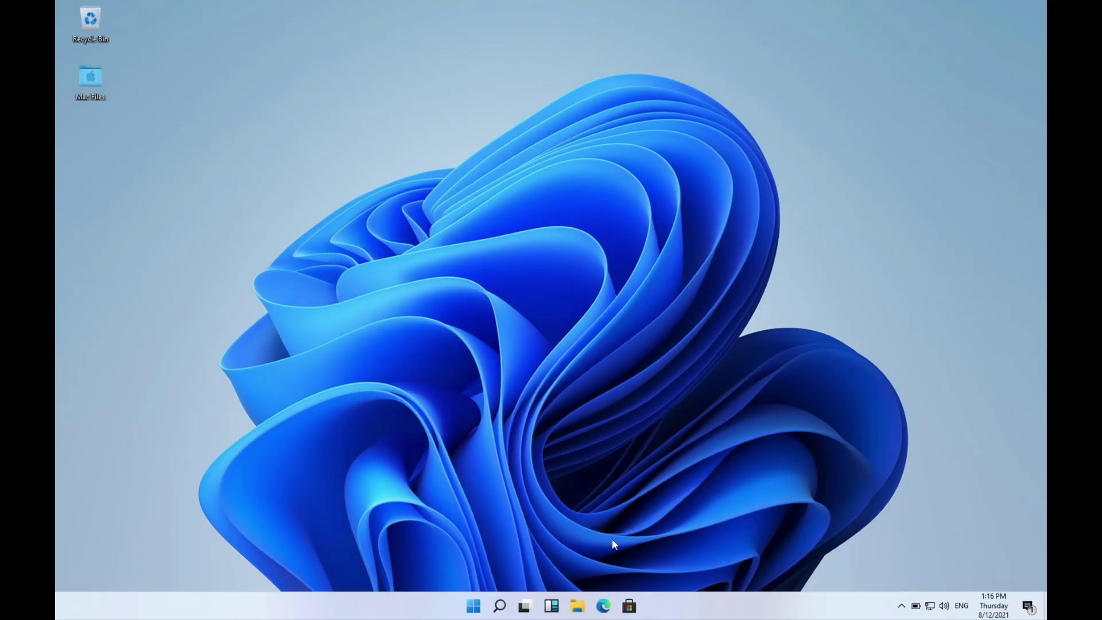
left_click(497, 606)
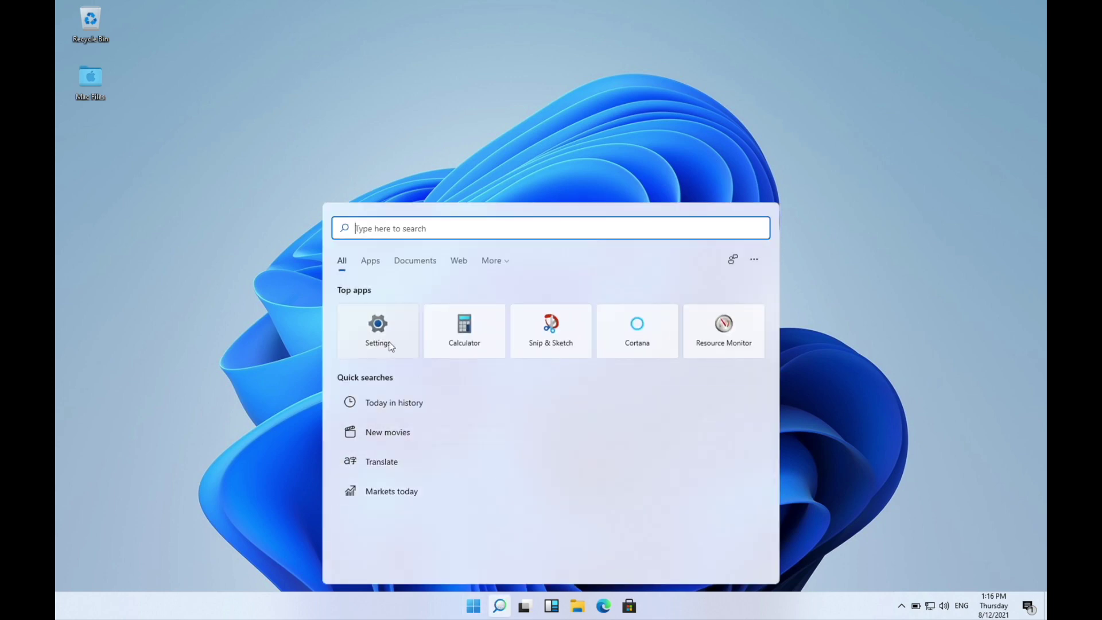
Step: In Settings under Update & Security, download the four available Windows updates
left_click(390, 345)
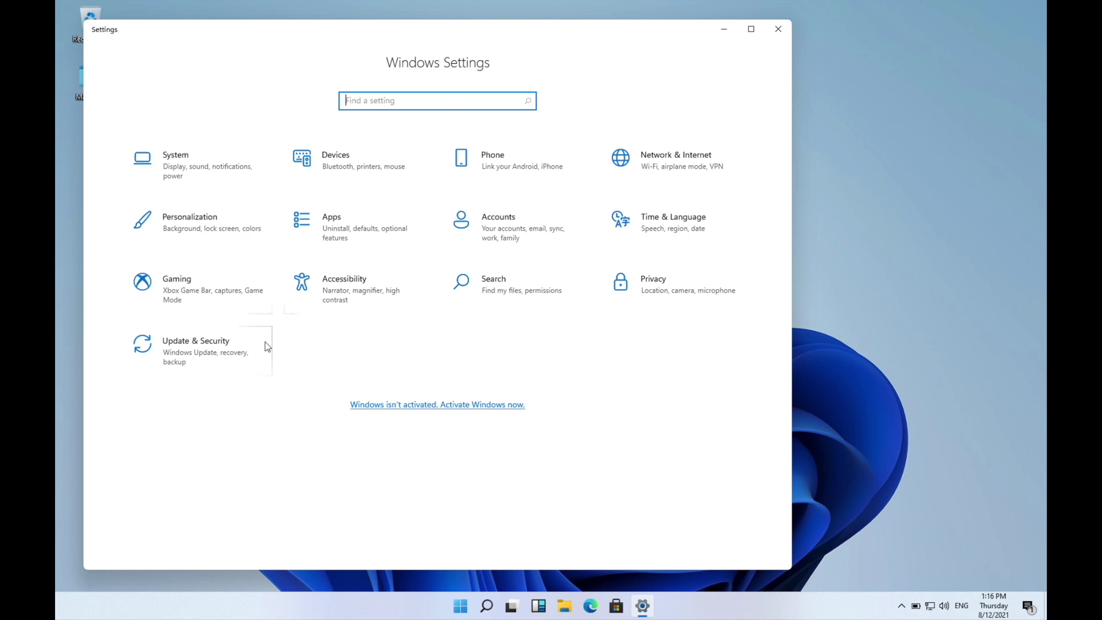
left_click(212, 357)
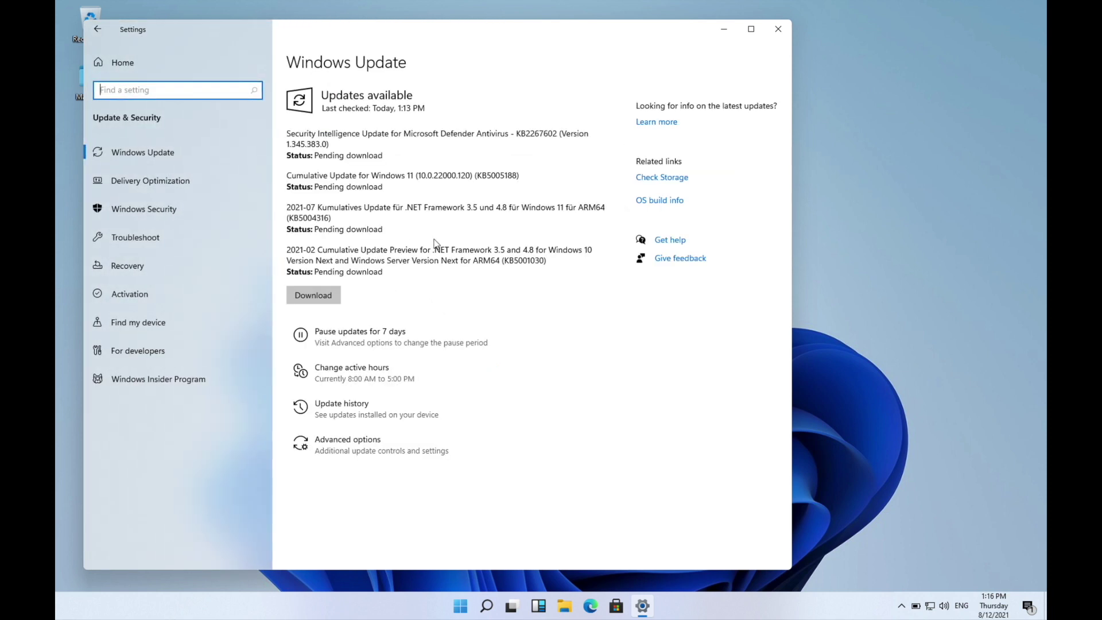
left_click(319, 300)
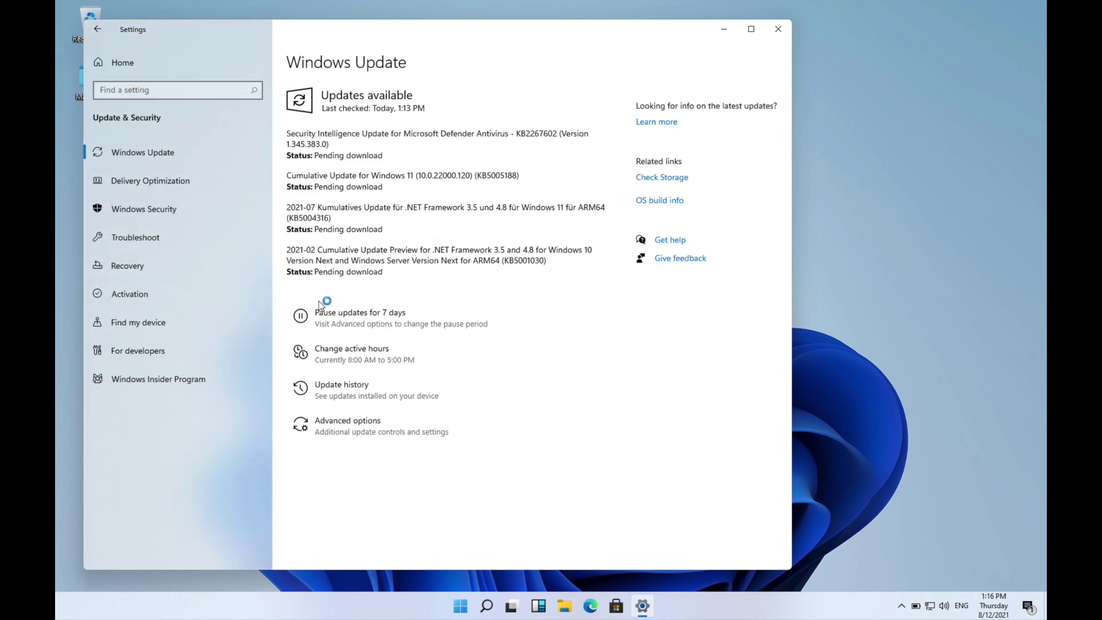